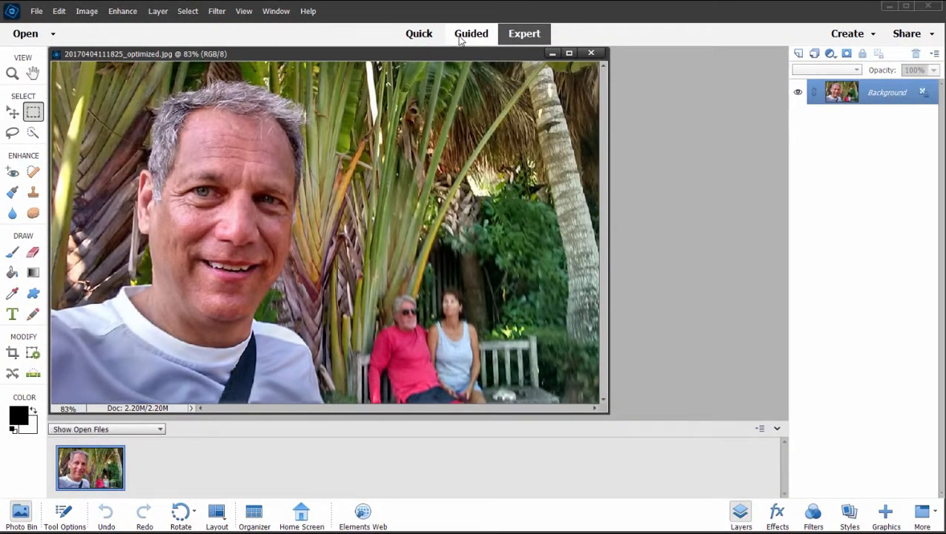
Switch to Guided mode and browse the Special Edits, the guided edit search page and the Basics category
left_click(460, 37)
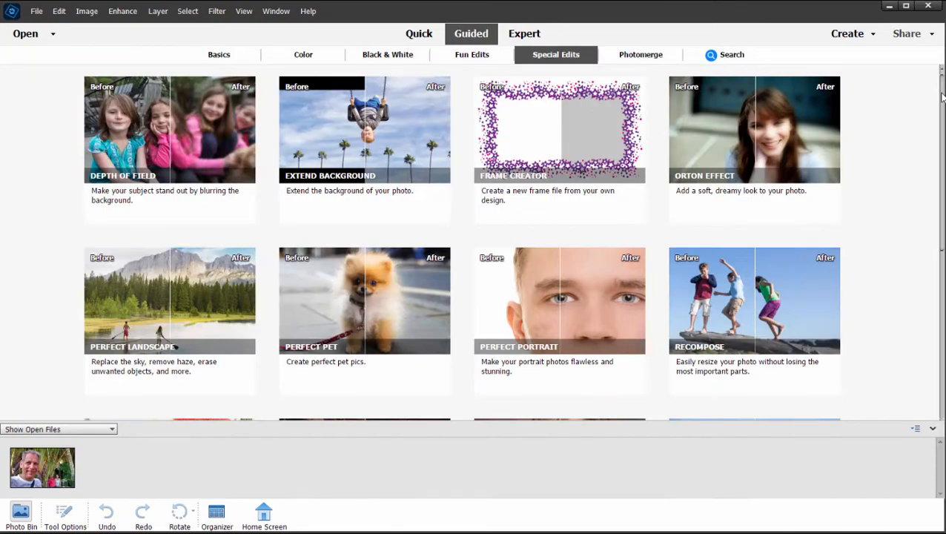
scroll(942, 97, "down", 5)
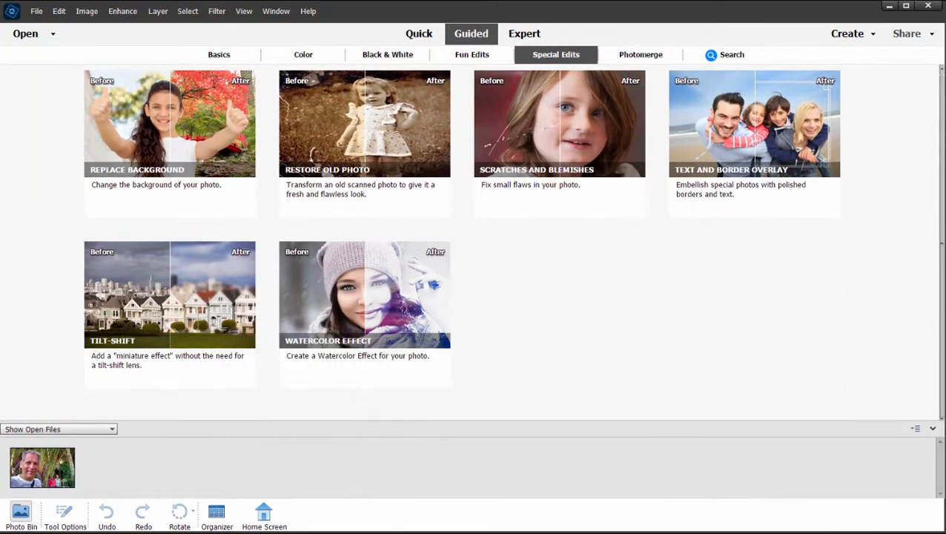
scroll(943, 97, "up", 5)
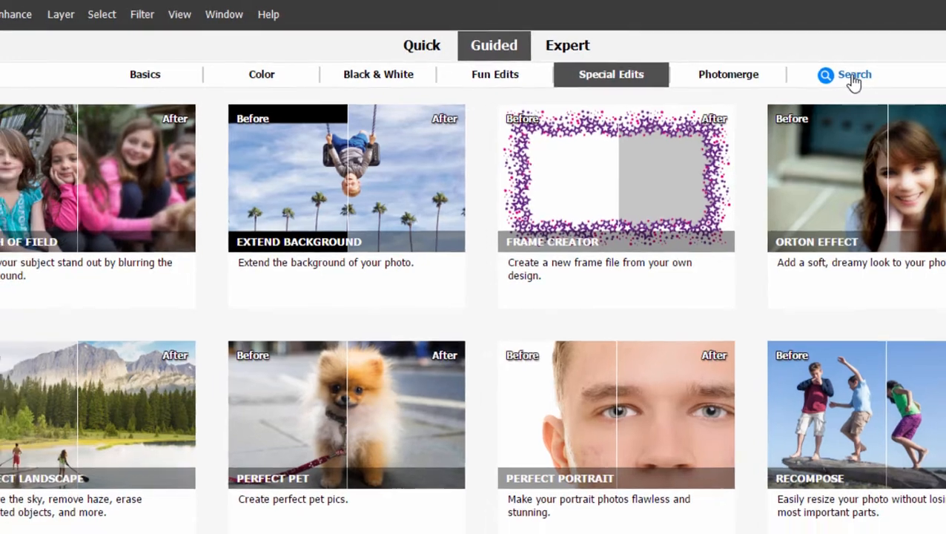
left_click(852, 80)
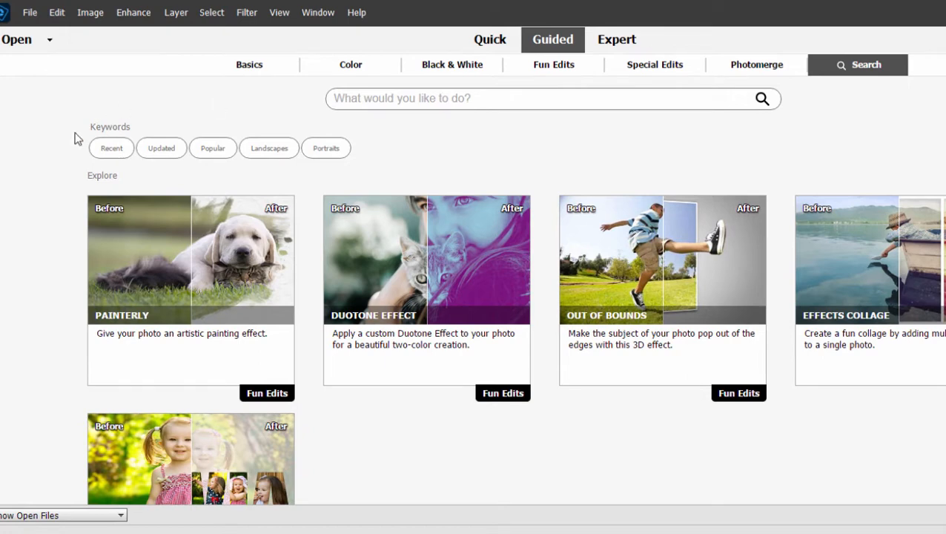
left_click(428, 102)
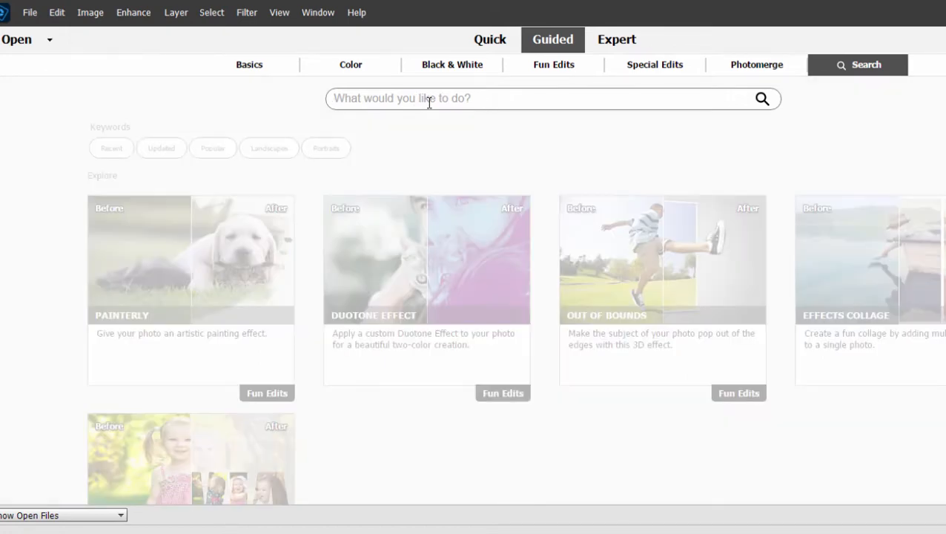
left_click(246, 67)
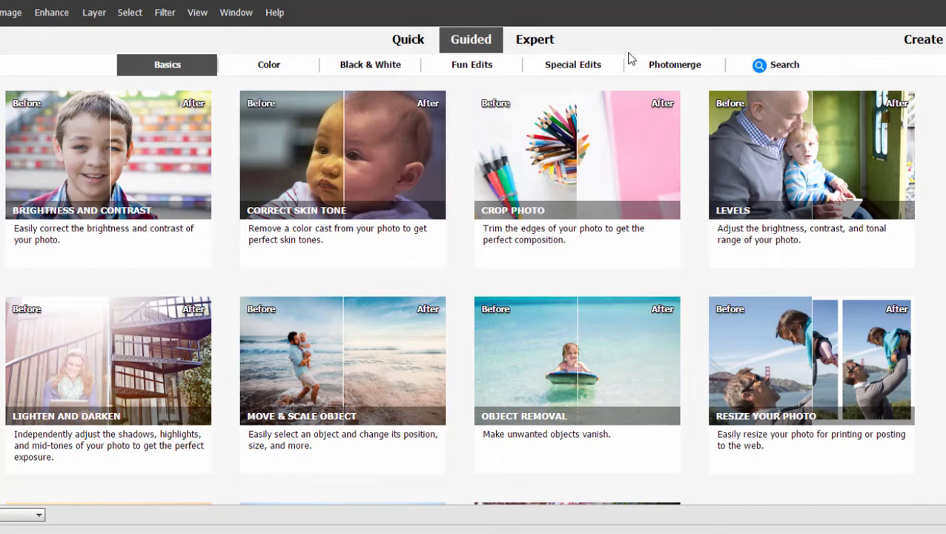
Open the Perfect Portrait guided edit from Special Edits and look through its list of retouching options
left_click(597, 66)
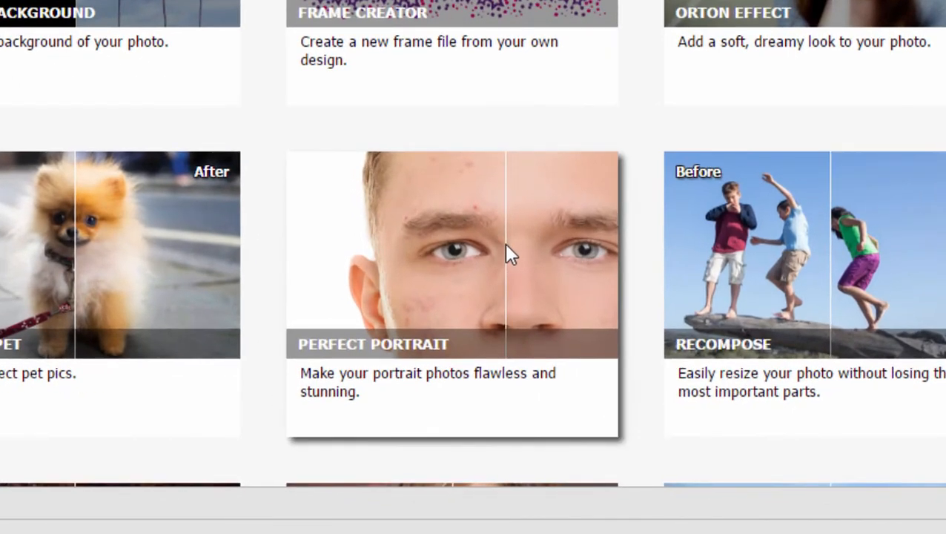
left_click(505, 245)
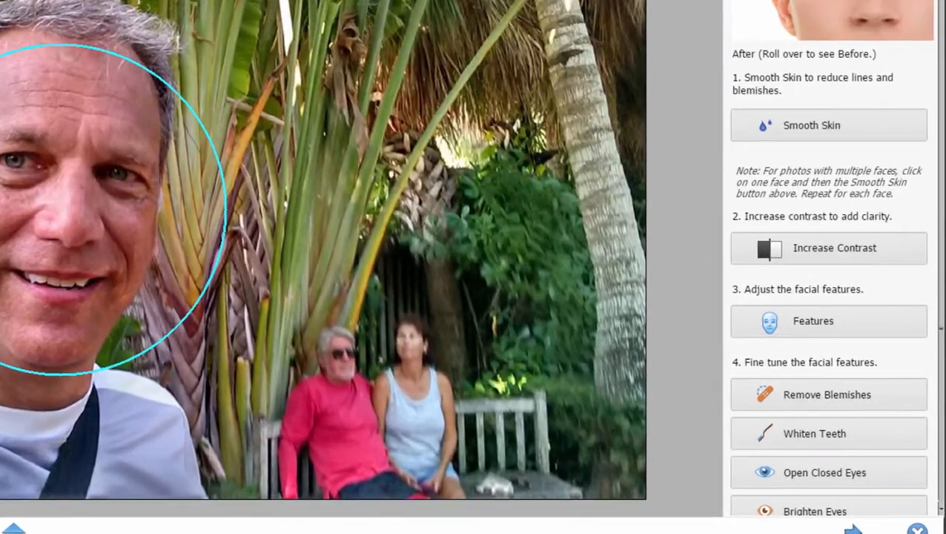
scroll(830, 259, "down", 4)
scroll(830, 260, "down", 1)
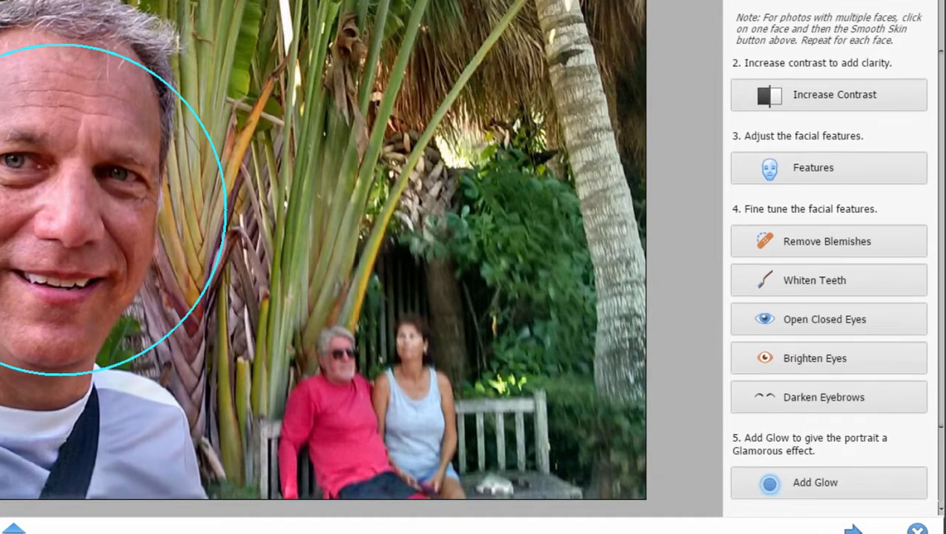
scroll(937, 185, "down", 3)
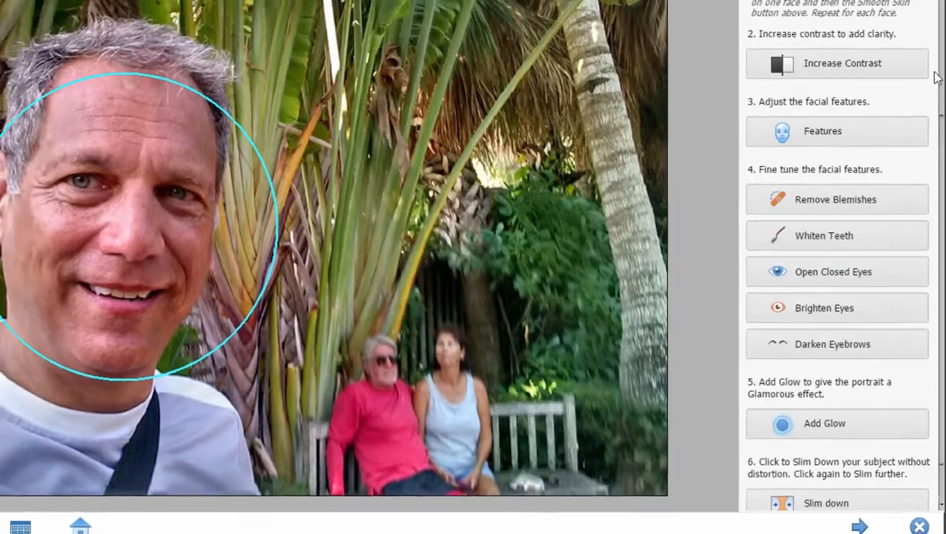
left_click_drag(937, 77, 929, 56)
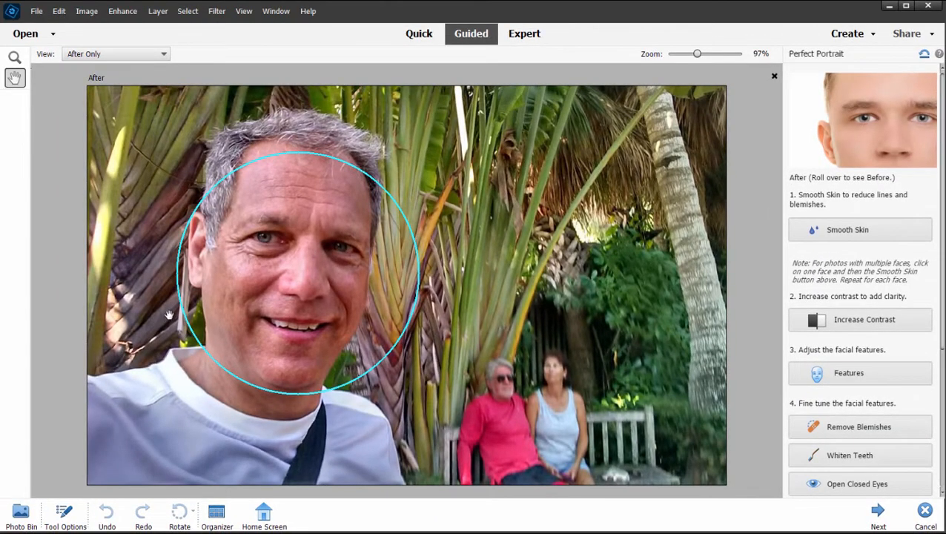
Smooth the skin on the man's face and compare the result in the horizontal Before & After view
left_click(862, 230)
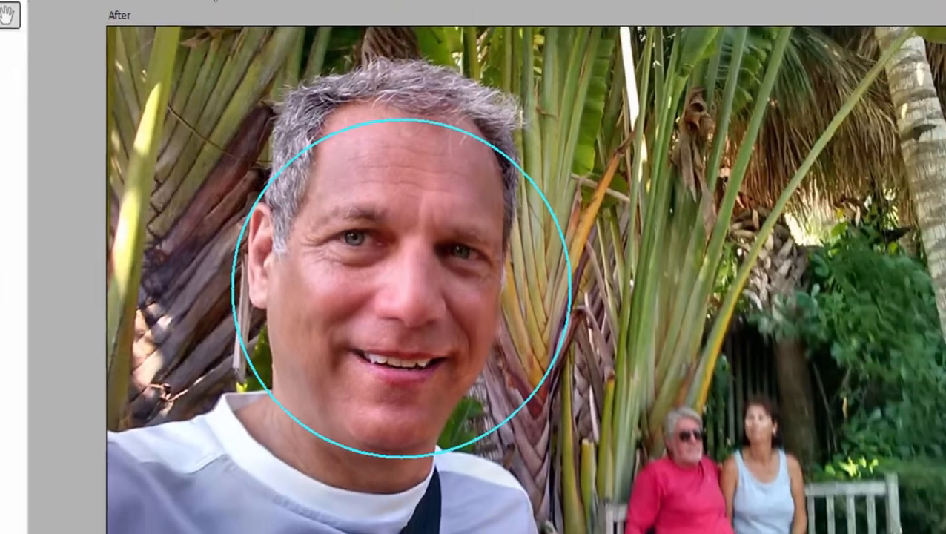
left_click(182, 36)
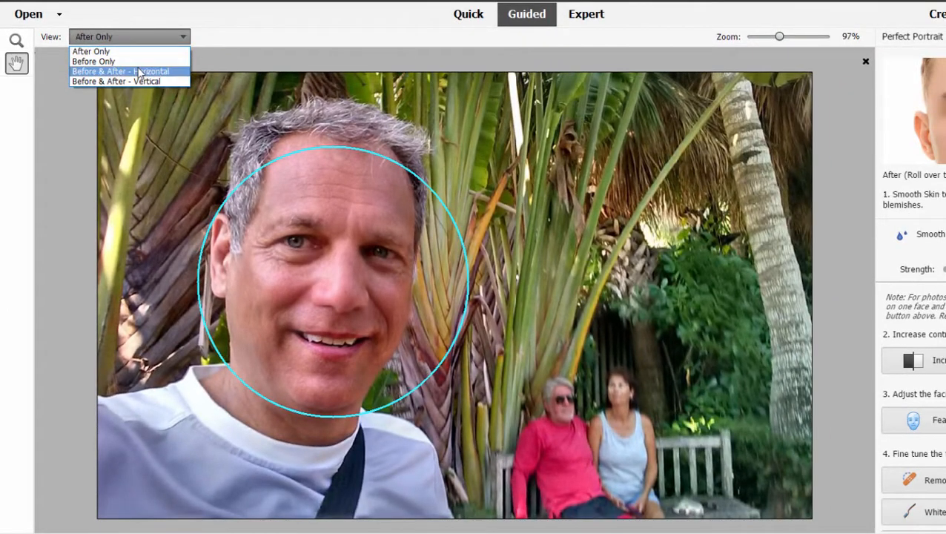
left_click(138, 71)
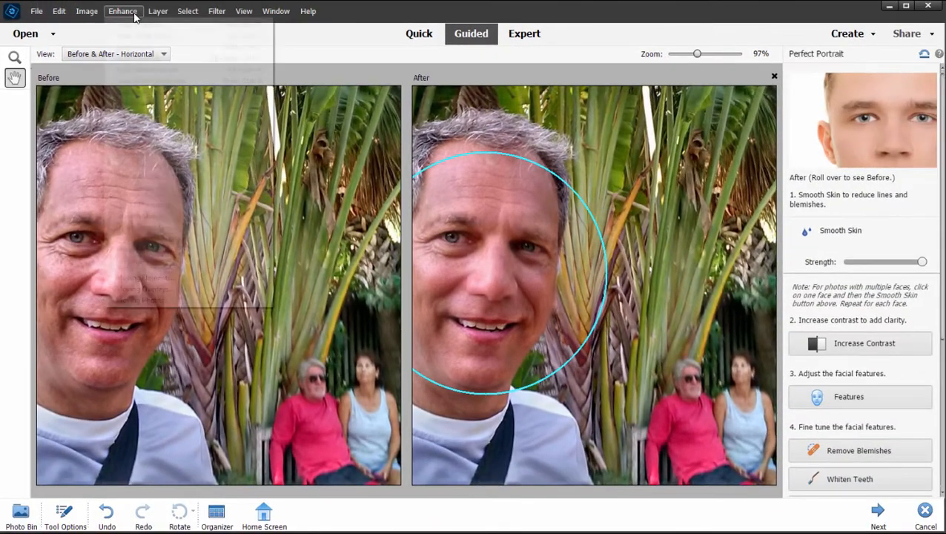
left_click(131, 9)
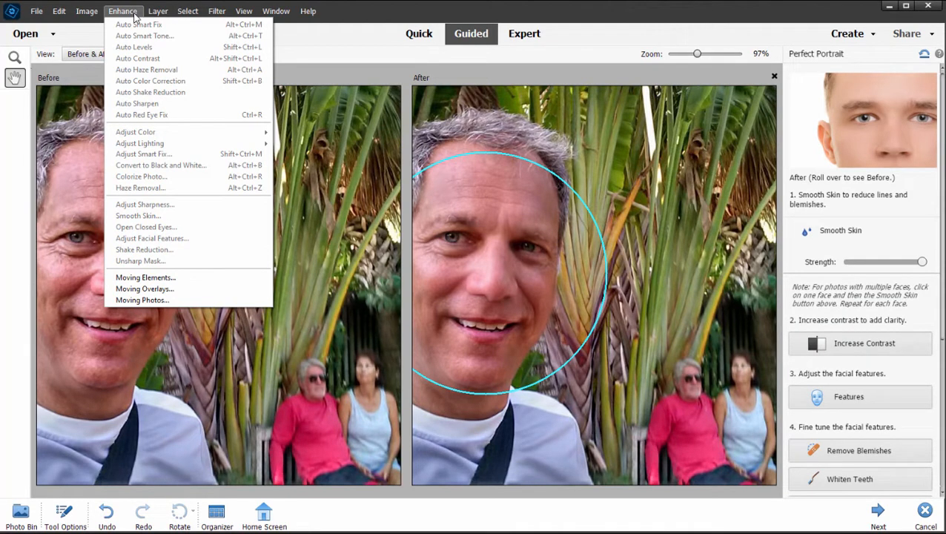
mouse_move(188, 10)
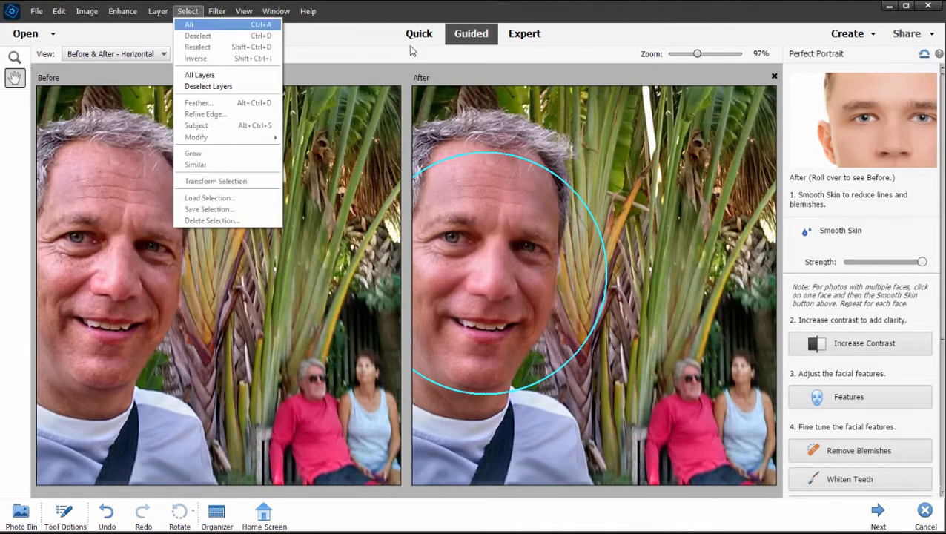
left_click(516, 62)
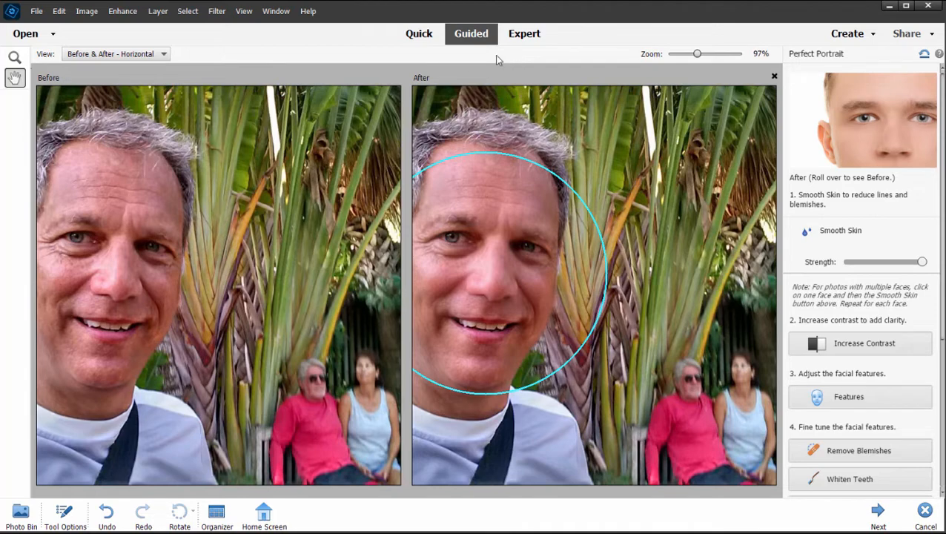
Return to the After Only view and increase the portrait's contrast
left_click(141, 56)
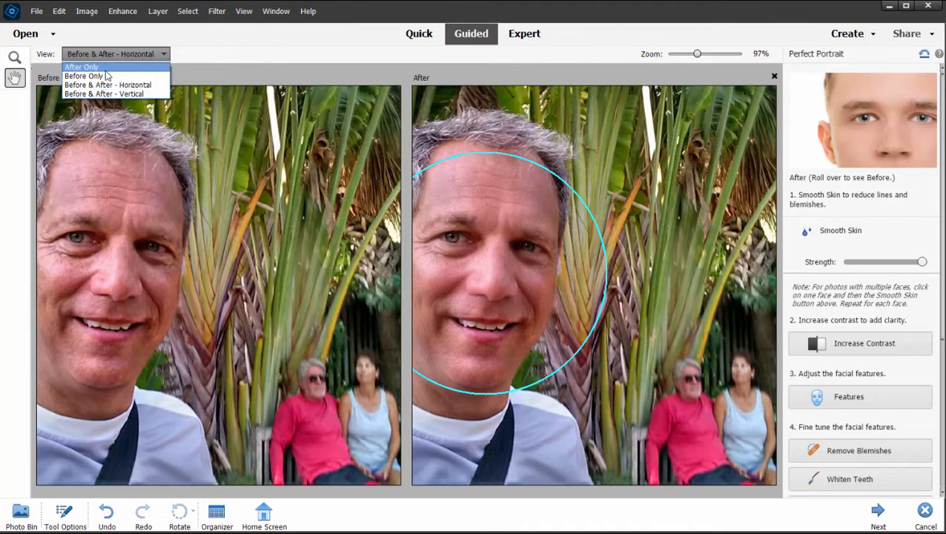
left_click(105, 70)
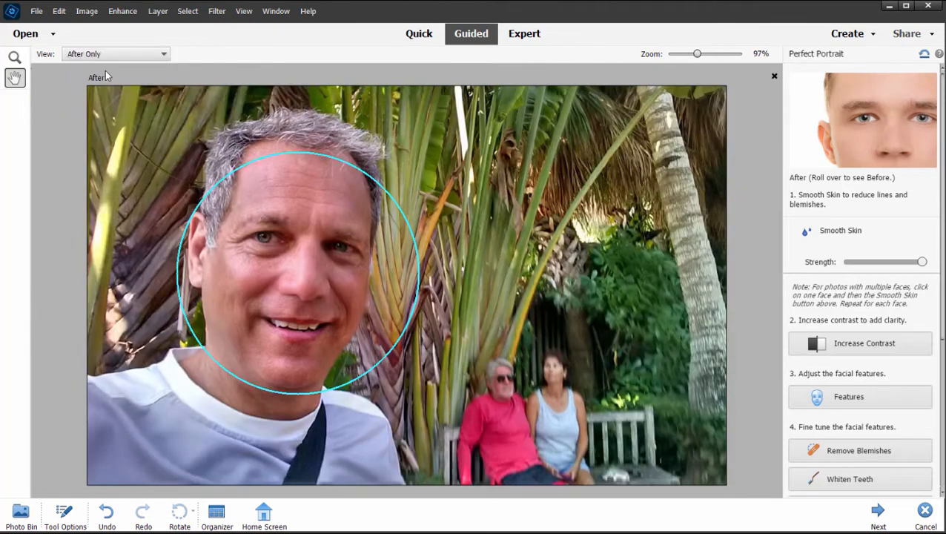
left_click(895, 345)
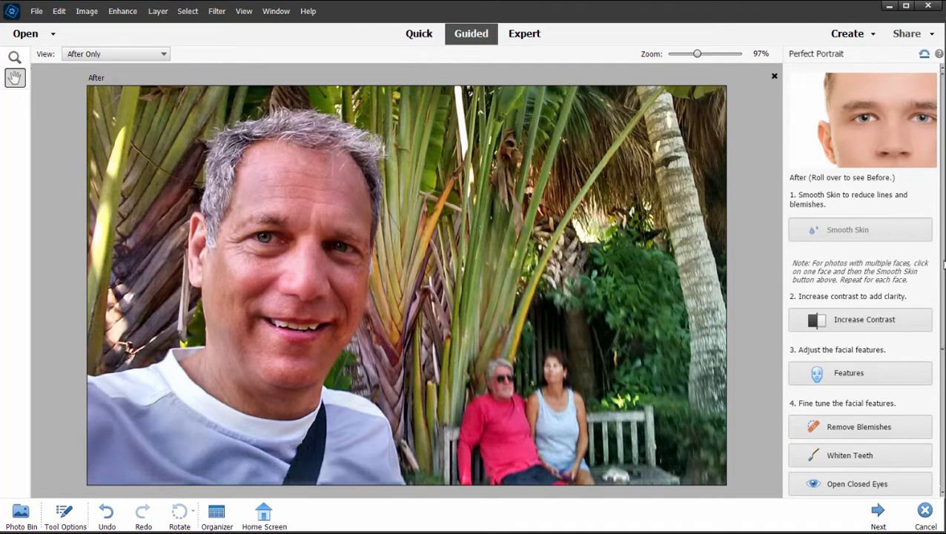
Brighten the man's eyes and activate the Darken Eyebrows tool
scroll(860, 260, "down", 3)
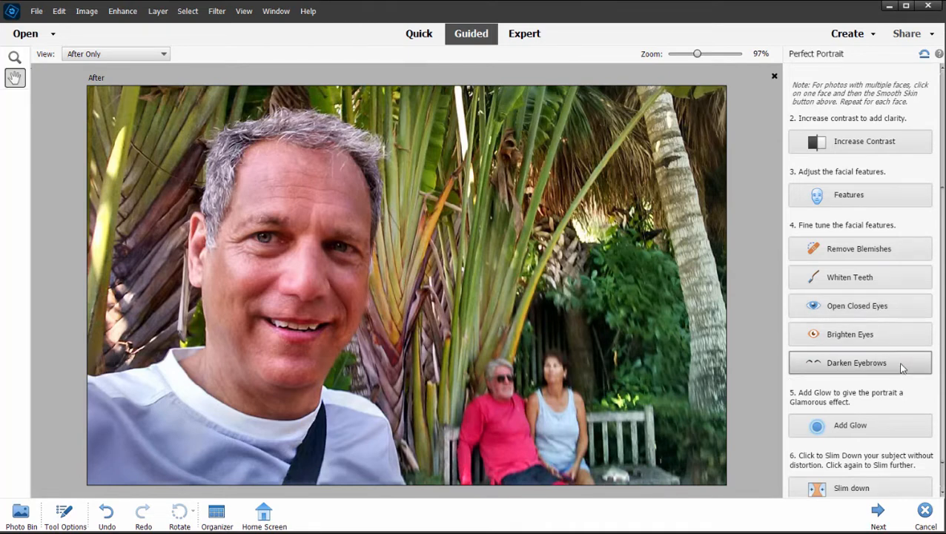
left_click(899, 336)
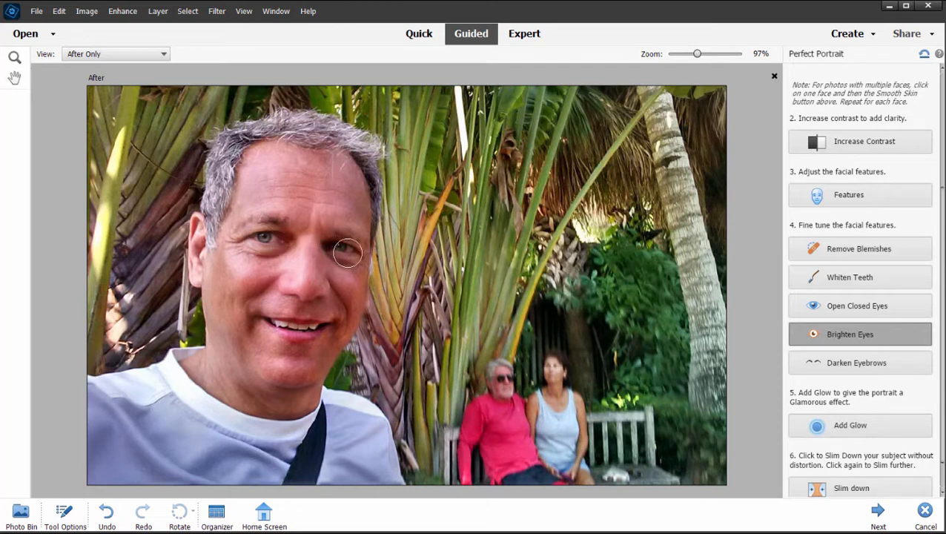
left_click(875, 367)
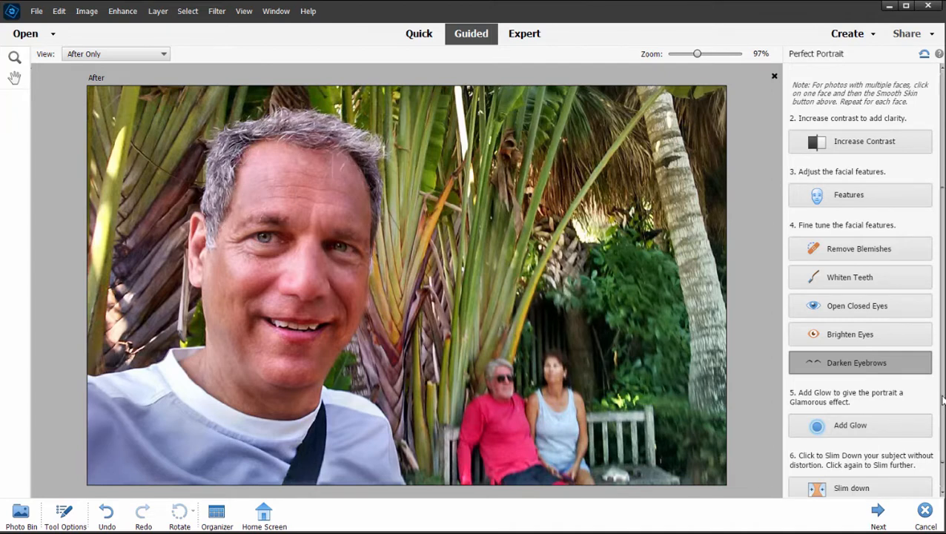
Open the facial feature adjustments and slightly increase the Smile setting for the man's lips
scroll(821, 307, "up", 3)
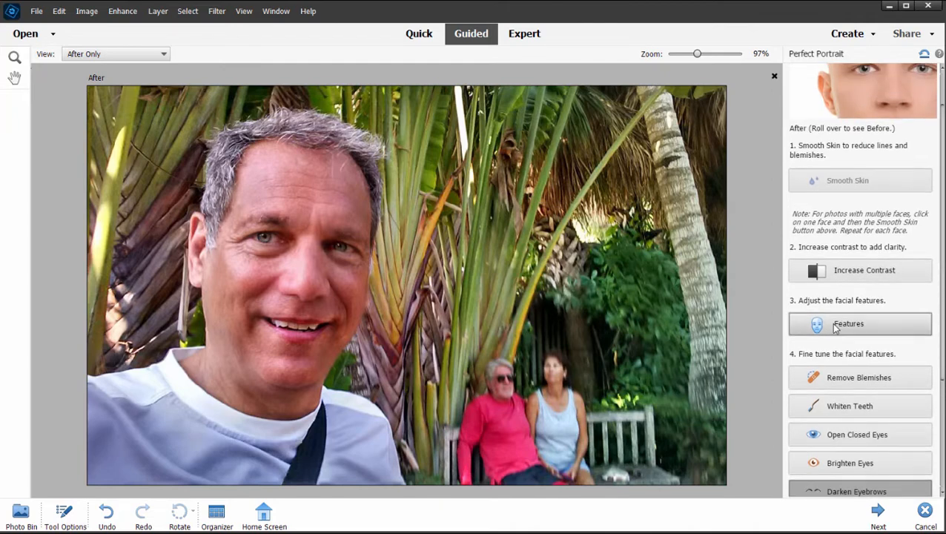
left_click(835, 329)
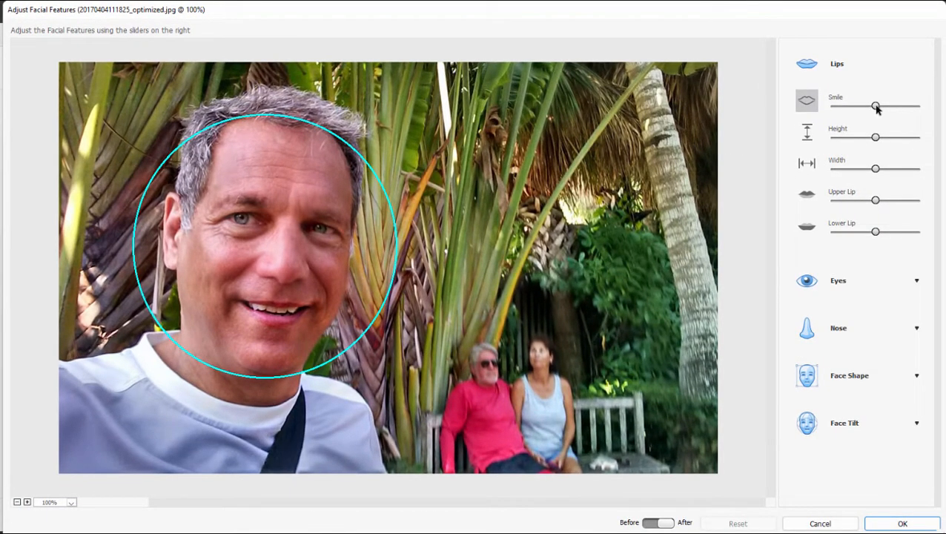
mouse_move(876, 108)
left_mouse_down()
mouse_move(908, 106)
mouse_move(882, 108)
left_mouse_up()
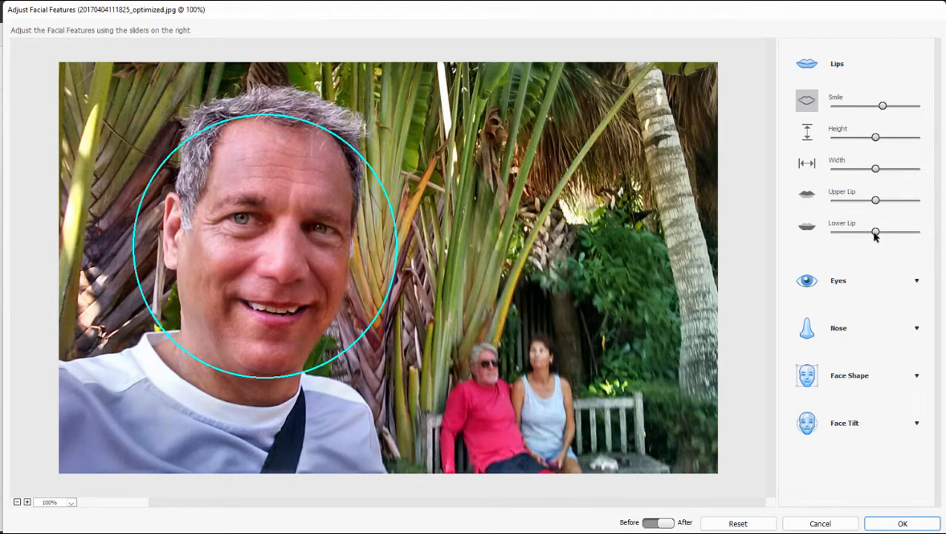
Increase the height of the man's eyes and reduce the width of his nose
left_click(916, 280)
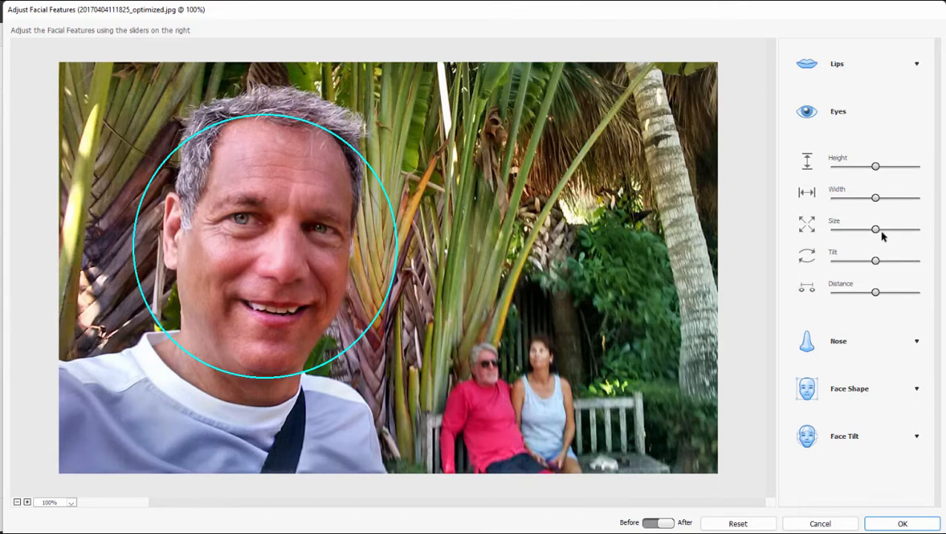
left_click_drag(876, 167, 895, 174)
left_click(917, 344)
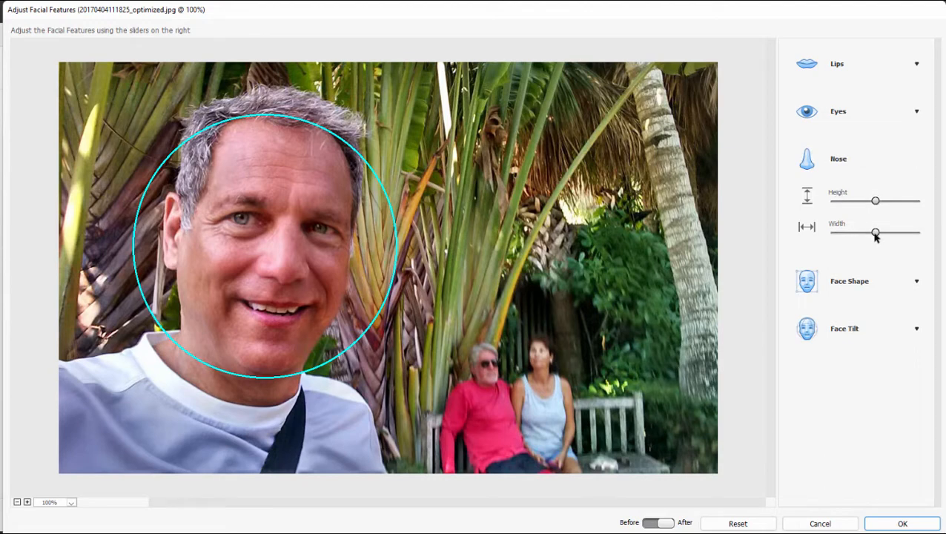
left_click_drag(875, 232, 842, 232)
Increase the Jawbone Shape and Chin Height settings of the man's face shape
left_click(916, 282)
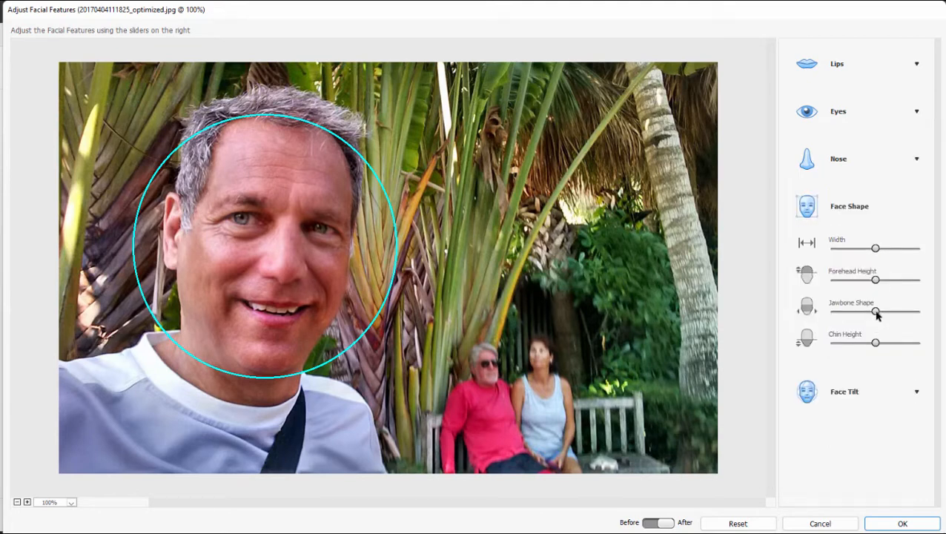
left_click_drag(877, 312, 897, 313)
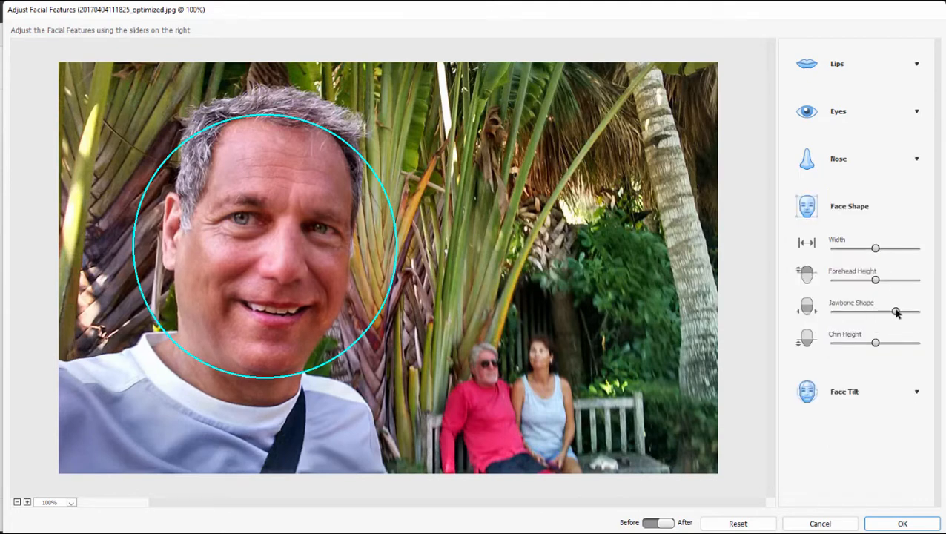
left_click_drag(876, 346, 900, 342)
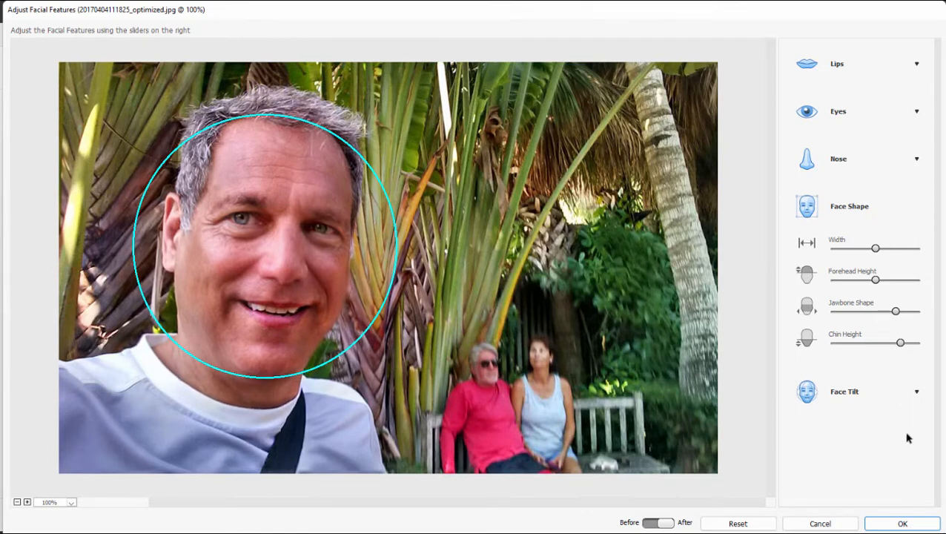
Tilt the face with a slightly lower Angle and slightly higher Left-Right and Up-Down settings, and apply the facial feature changes
left_click(915, 393)
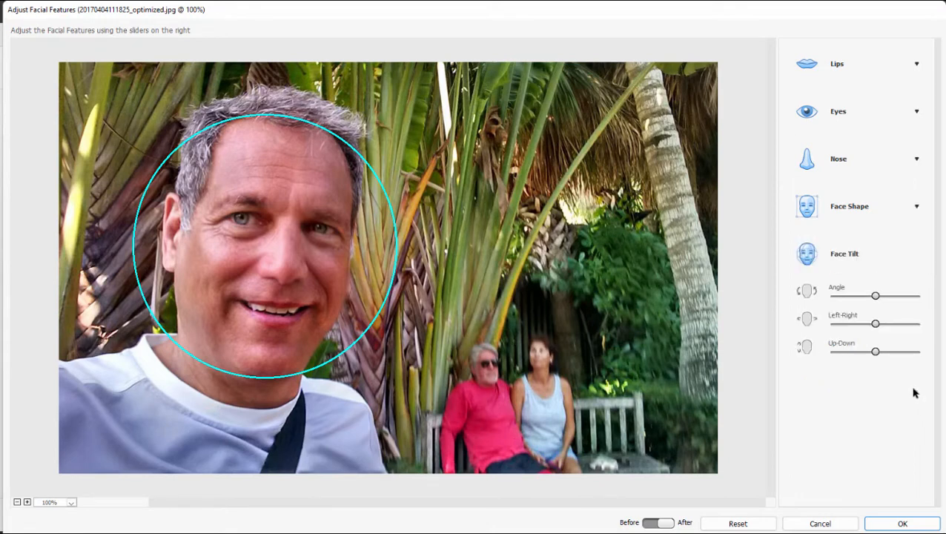
left_click_drag(876, 296, 875, 324)
left_click(892, 298)
left_click_drag(735, 344, 882, 345)
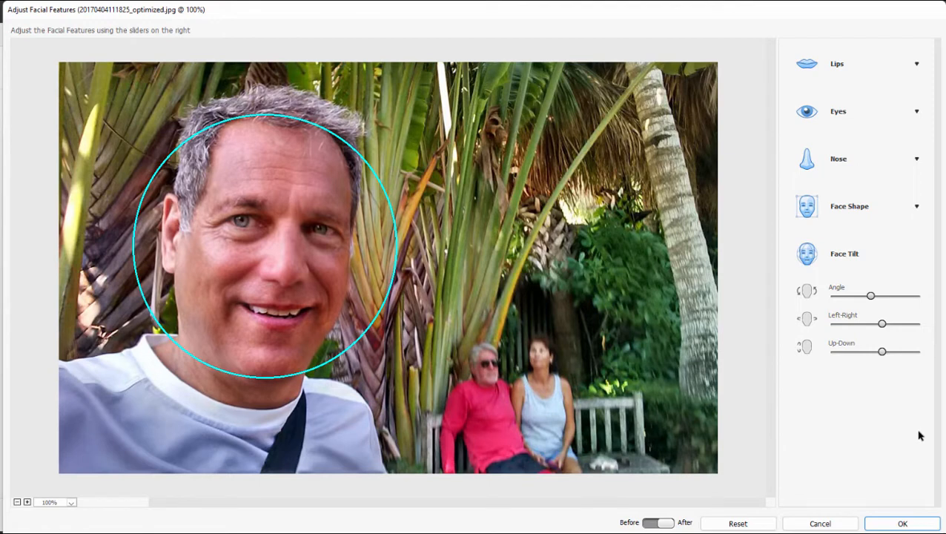
left_click(903, 523)
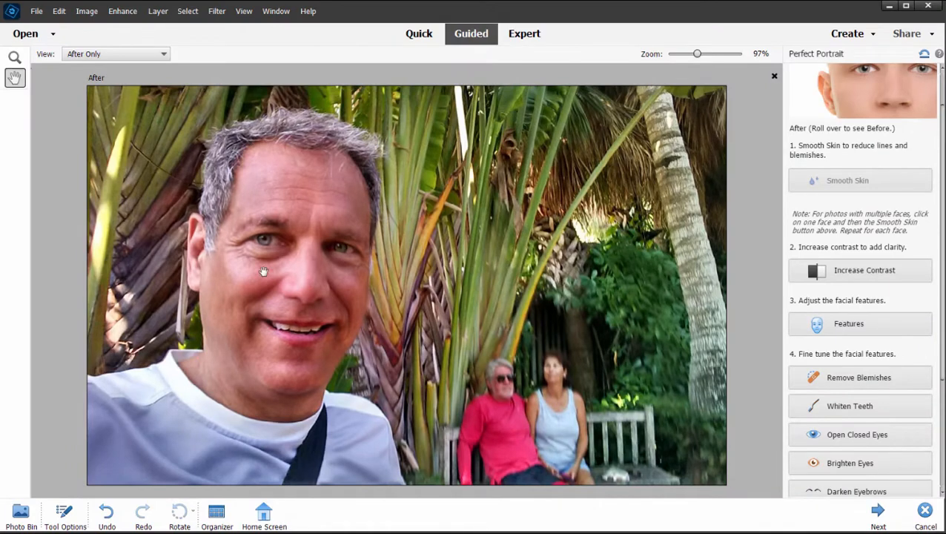
Compare the portrait in the Before & After - Horizontal view, and return to the After Only view
left_click(153, 55)
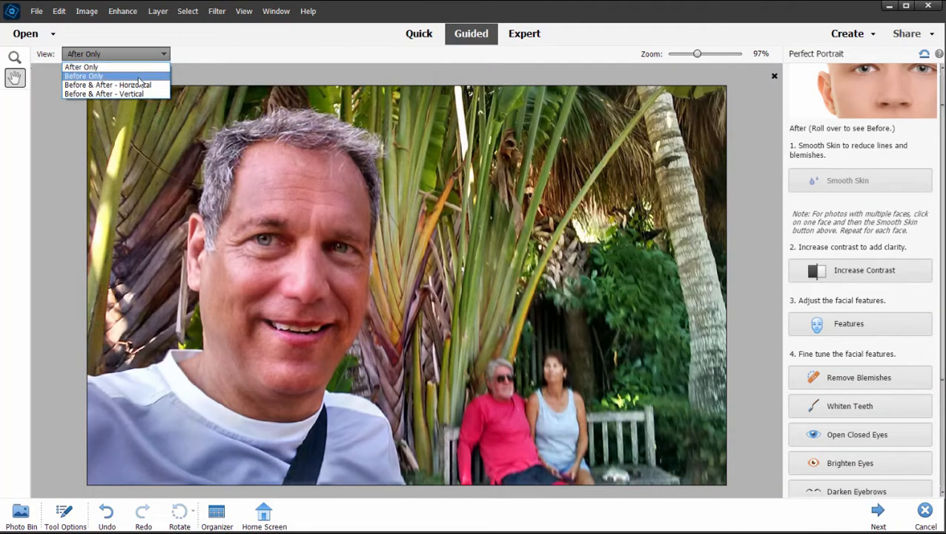
left_click(137, 86)
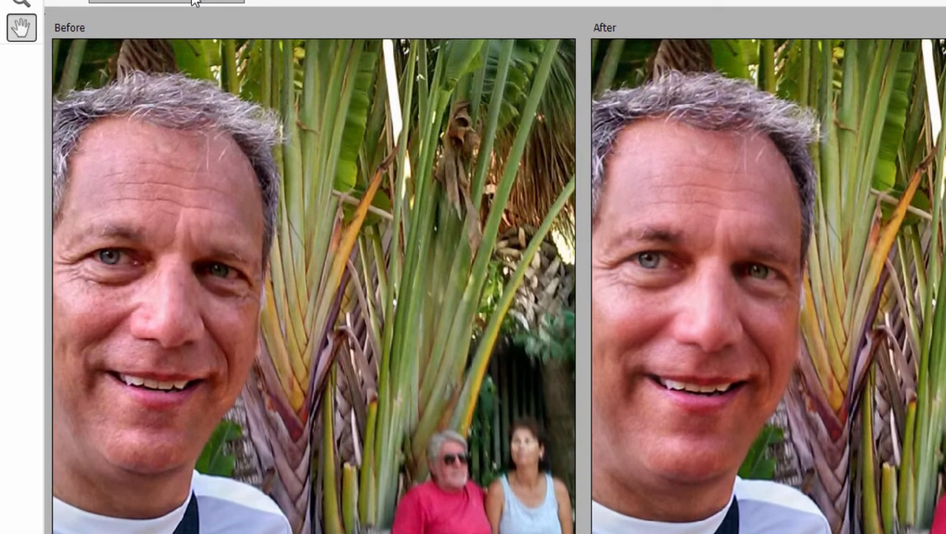
left_click(166, 16)
left_click(197, 49)
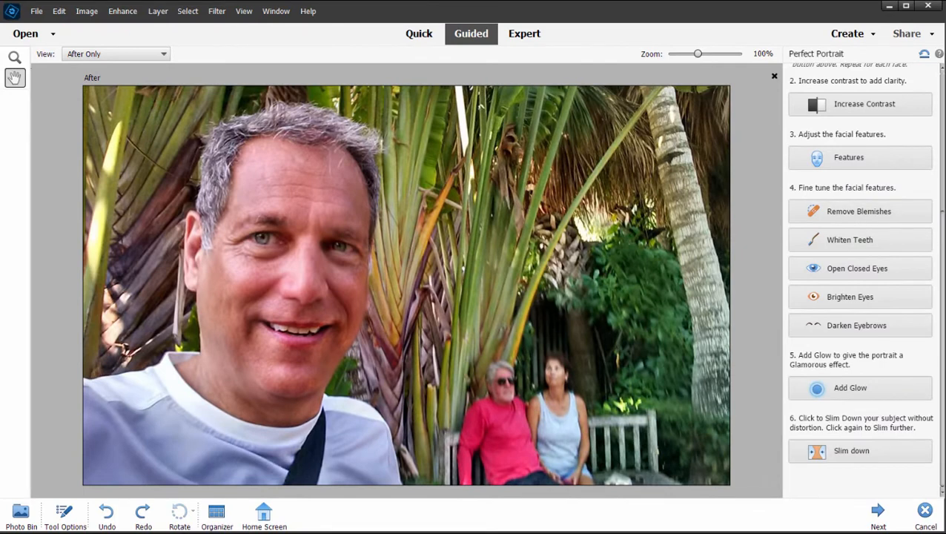
Apply the Slim Down effect to the man in the portrait
scroll(940, 267, "up", 4)
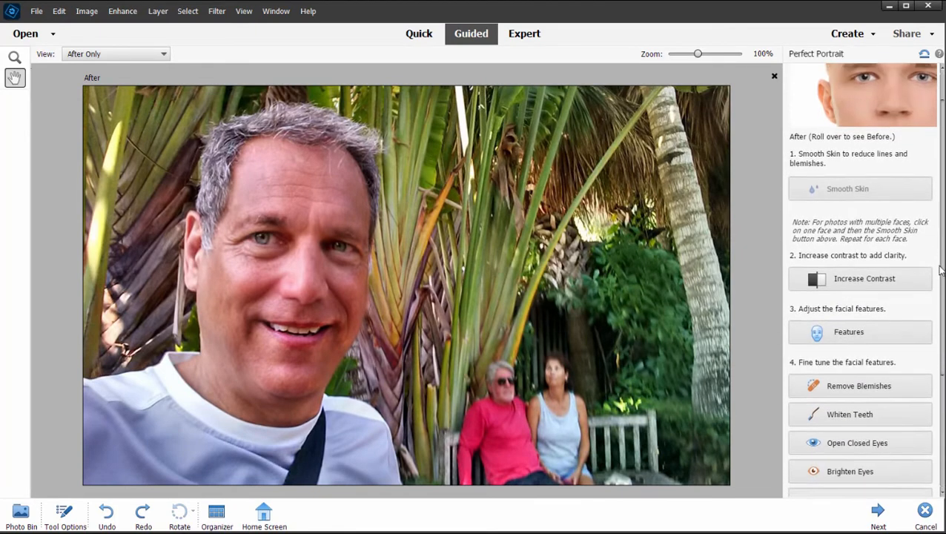
scroll(890, 333, "down", 4)
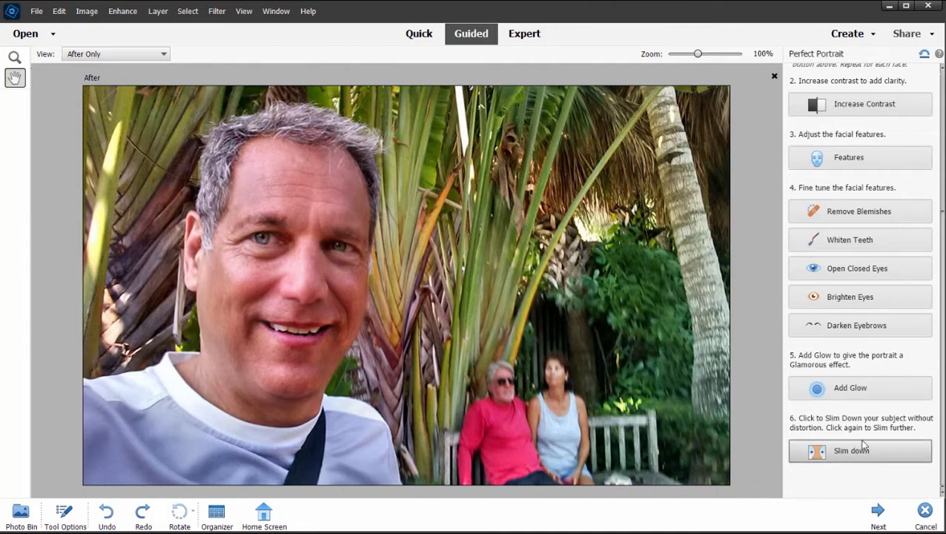
left_click(865, 458)
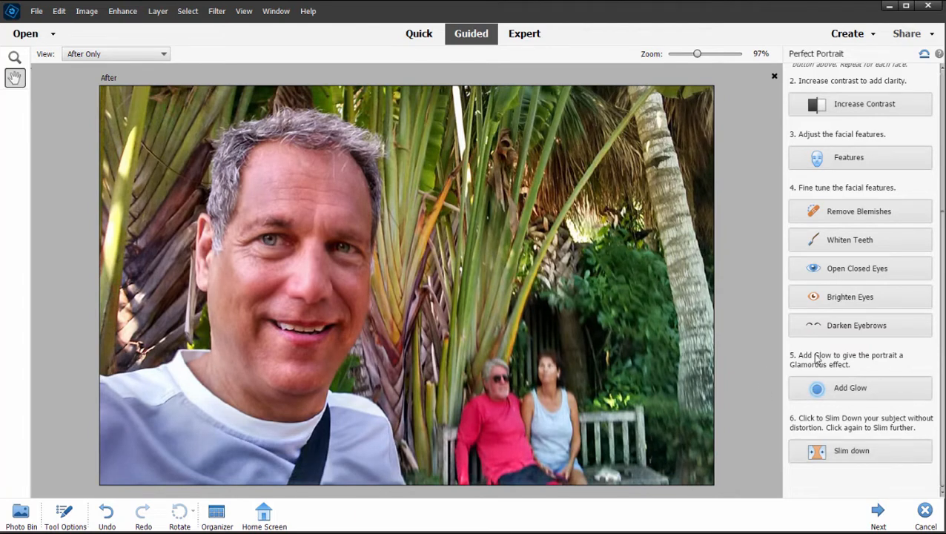
Preview the Diffuse Glow effect on the portrait and cancel it without applying
left_click(849, 388)
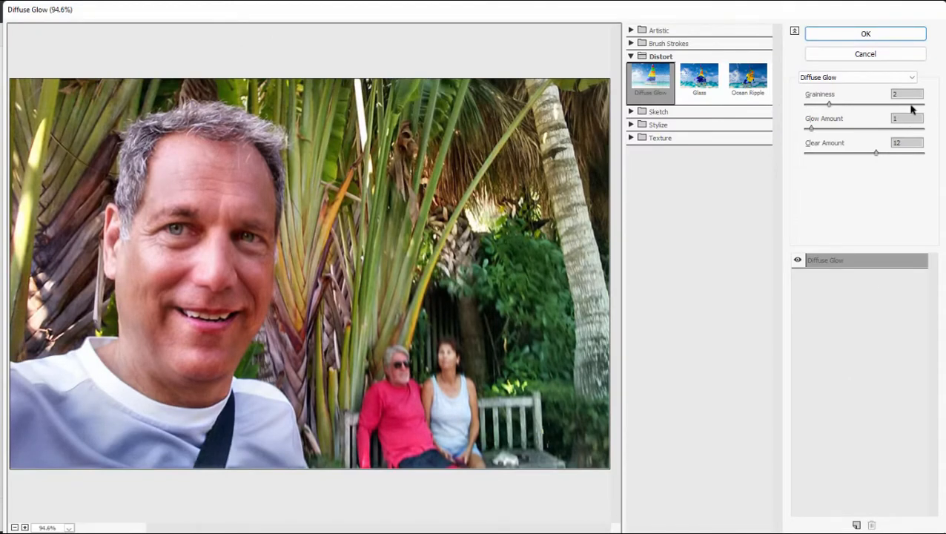
left_click(861, 54)
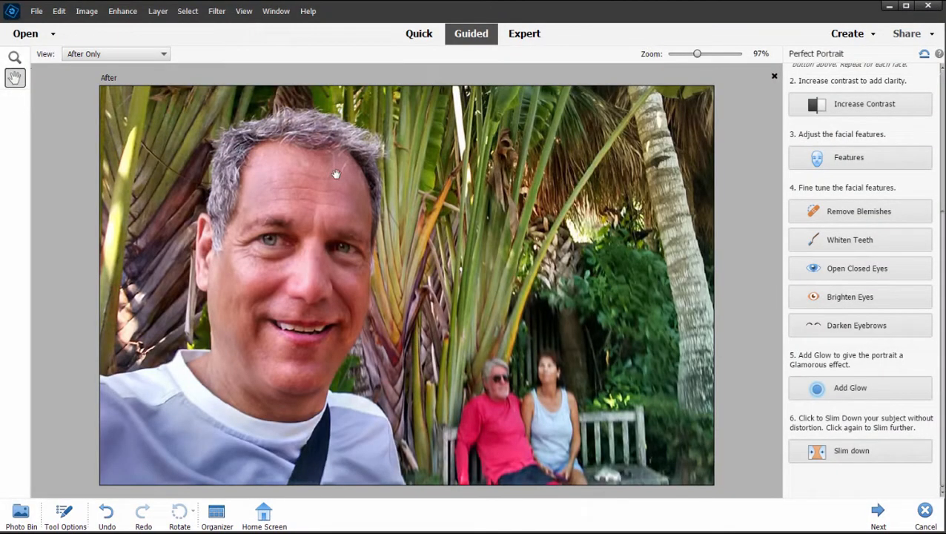
Show the portrait in the Before & After - Horizontal view and proceed to the guided edit's save and share options
left_click(115, 51)
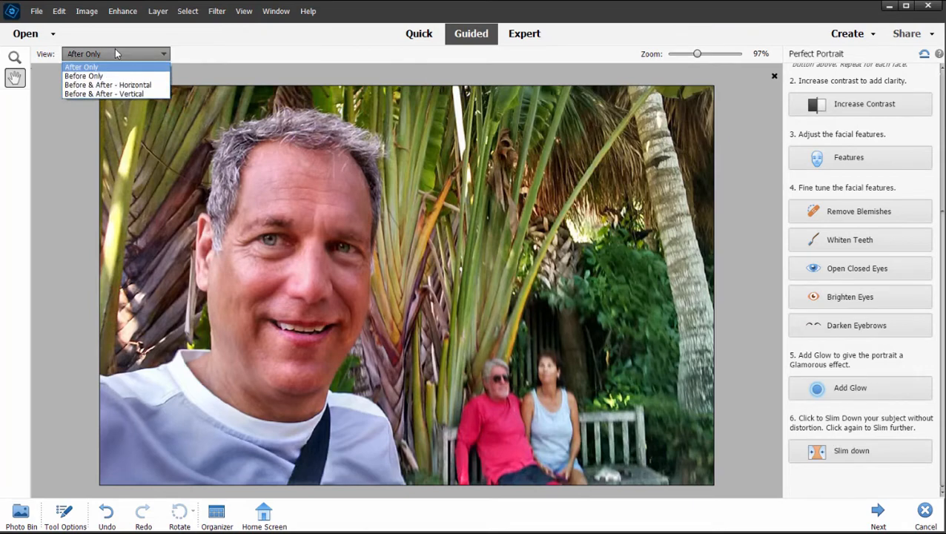
left_click(104, 84)
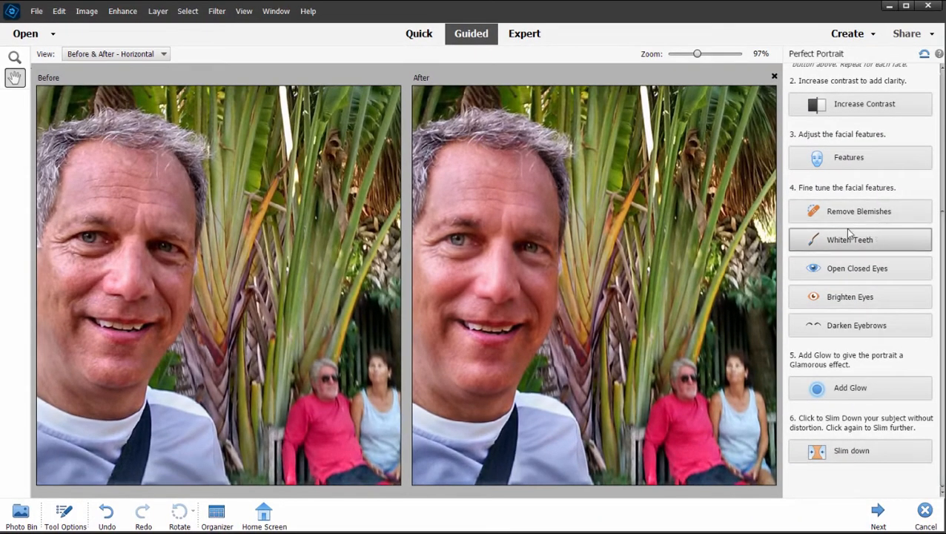
left_click(877, 512)
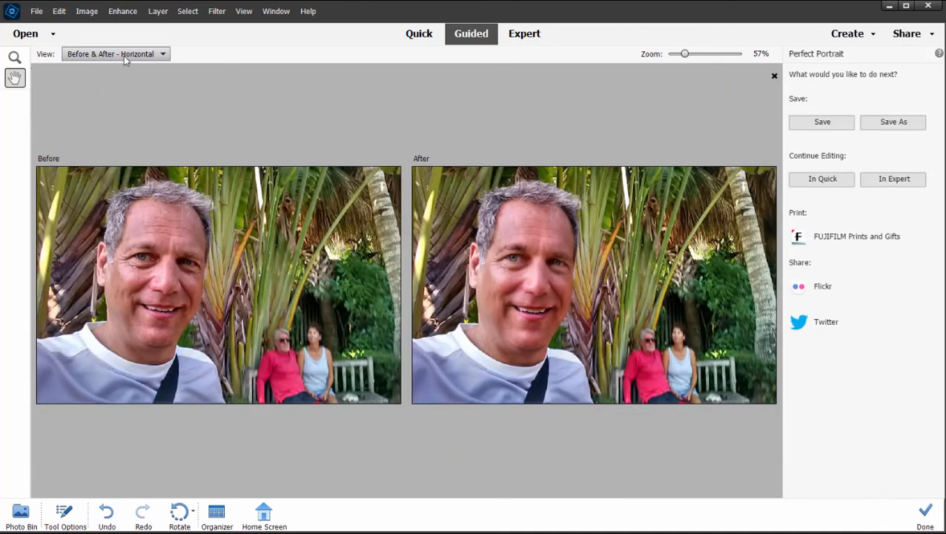